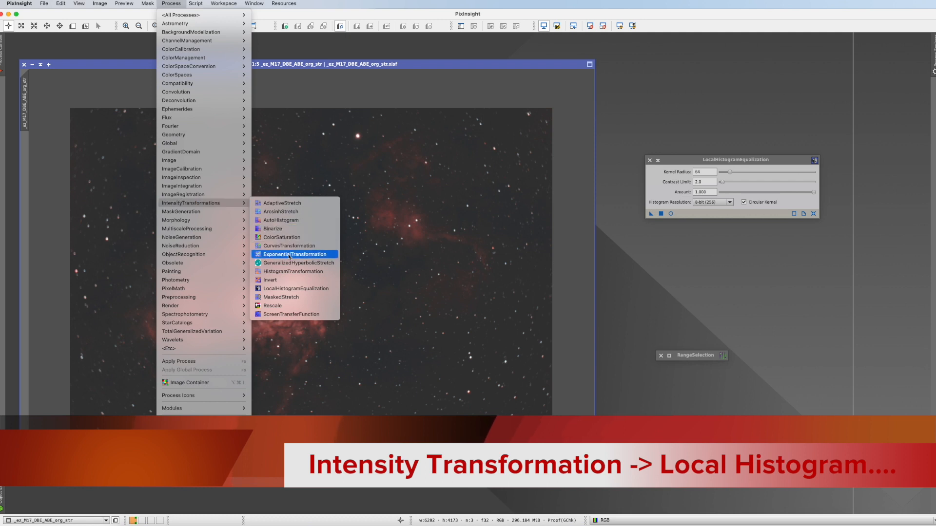
# Open LocalHistogramEqualization, and generate a range mask from the nebula image using RangeSelection with a lower limit of 0.23
pyautogui.click(291, 289)
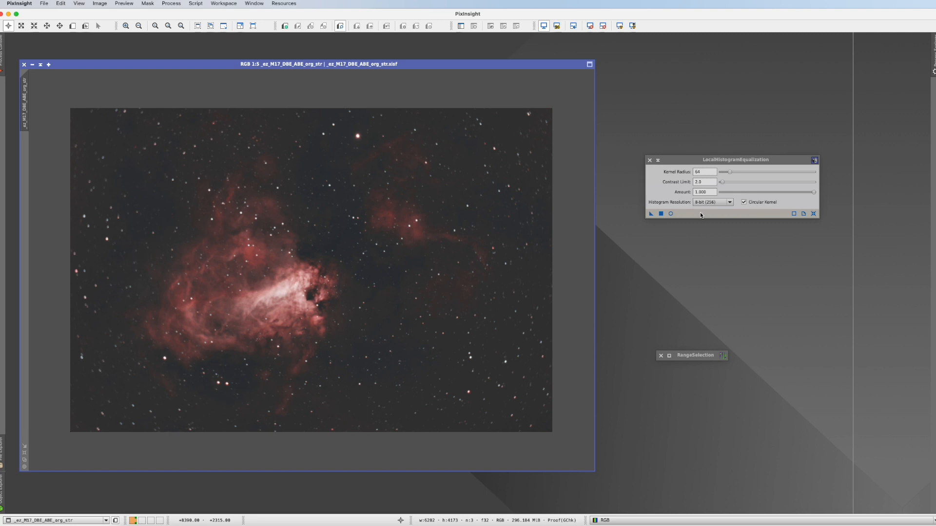
pyautogui.doubleClick(693, 358)
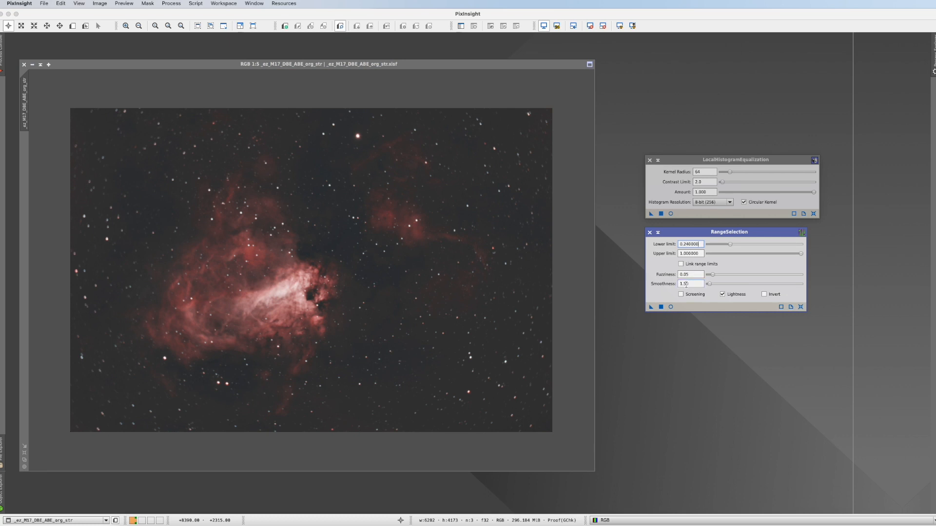
pyautogui.click(671, 307)
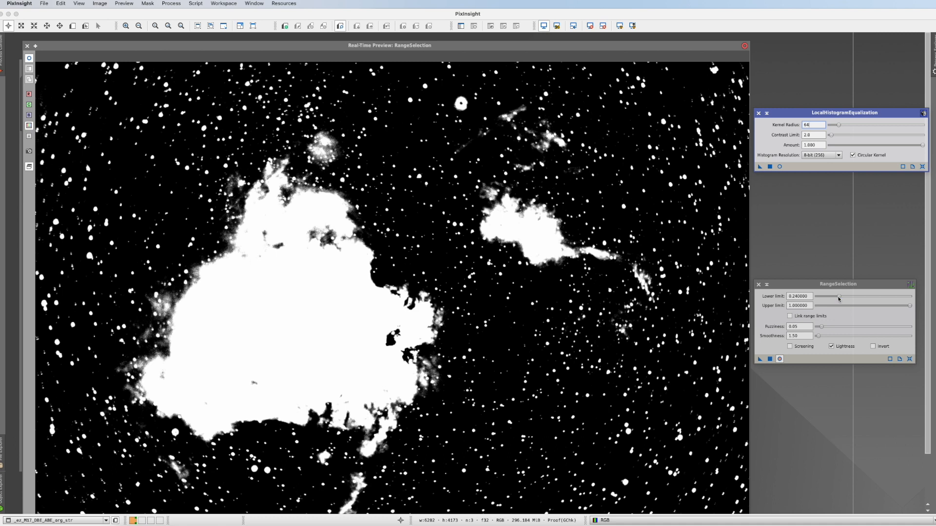
pyautogui.moveTo(839, 296); pyautogui.dragTo(837, 297)
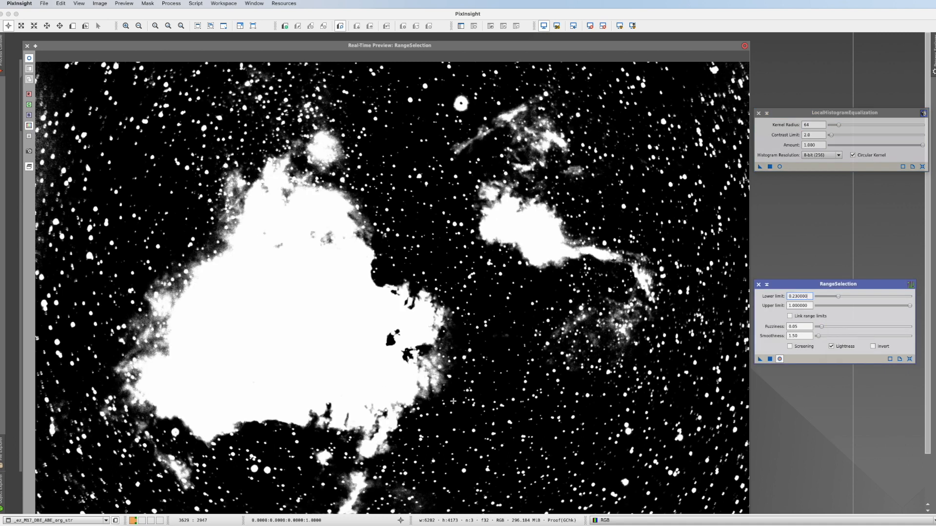
pyautogui.click(770, 359)
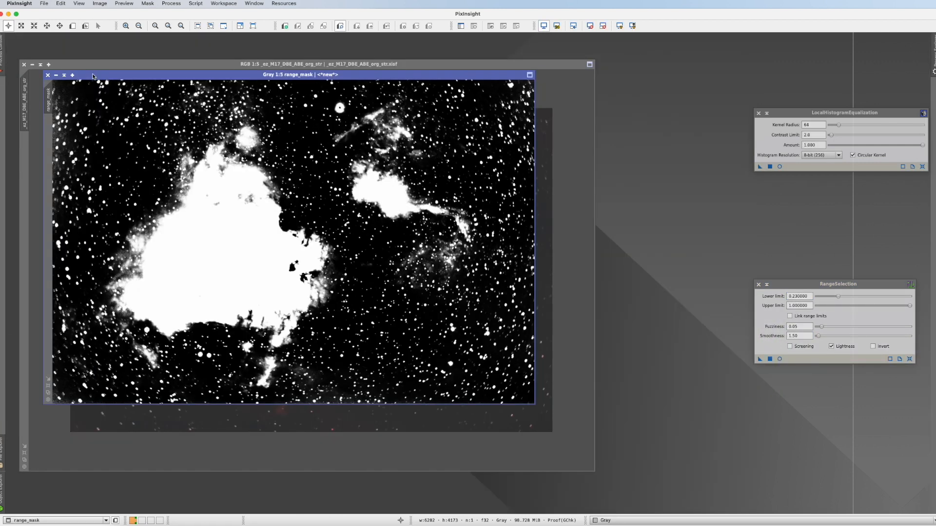
# Apply range_mask as the mask of the nebula image and park the minimised mask in an empty area of the workspace
pyautogui.moveTo(93, 74); pyautogui.dragTo(349, 112)
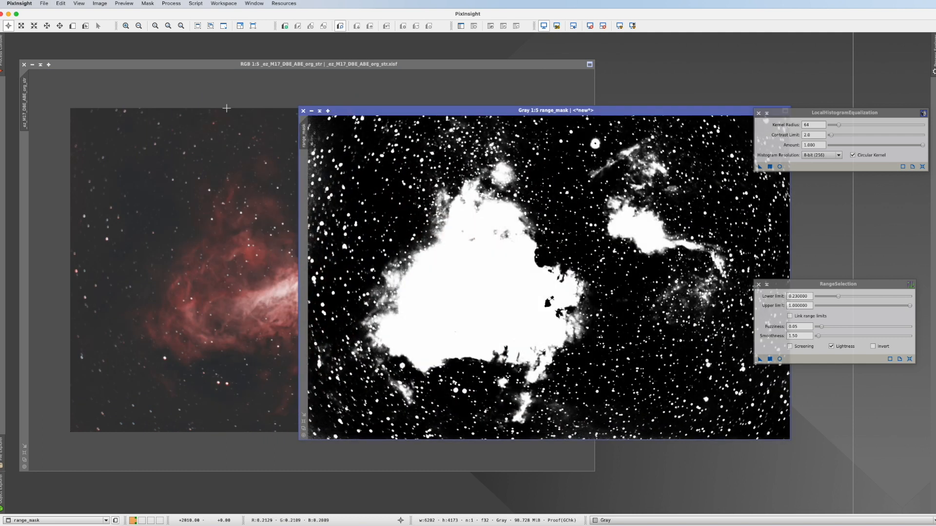
pyautogui.moveTo(304, 136); pyautogui.dragTo(26, 155)
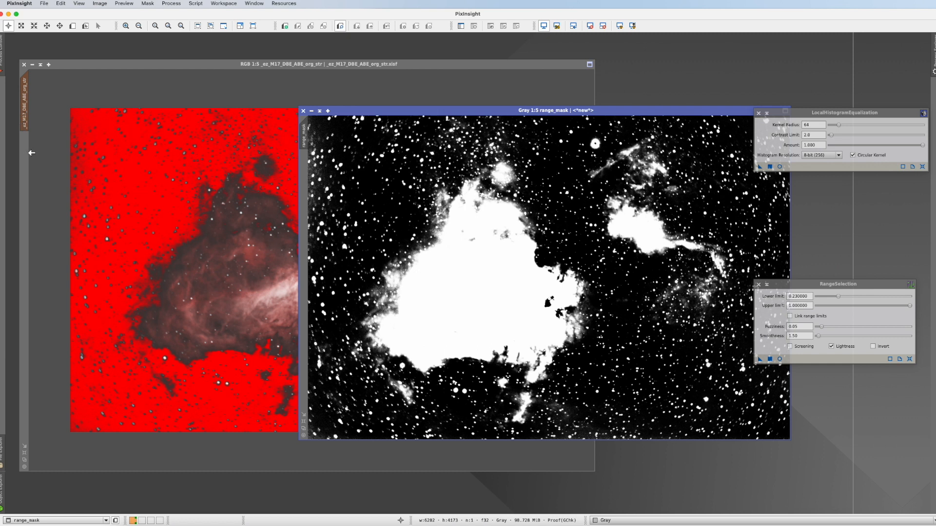
pyautogui.click(312, 111)
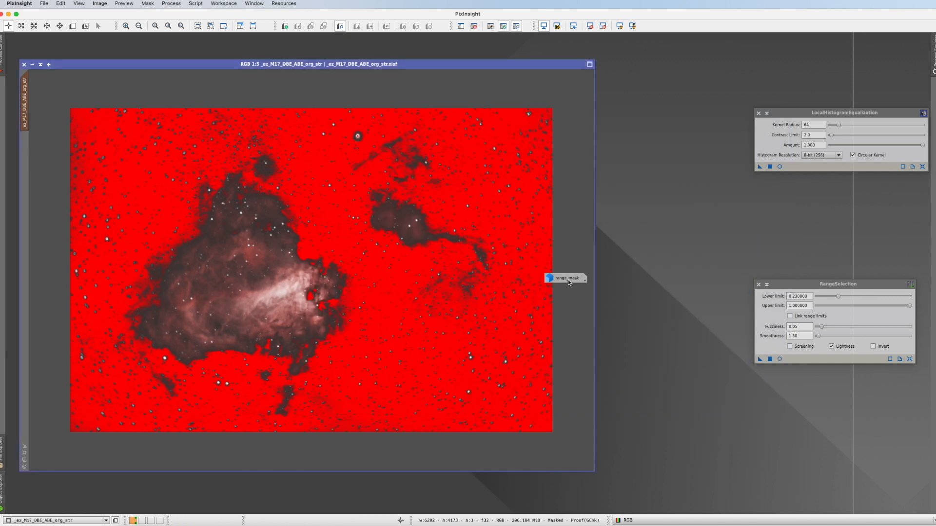
pyautogui.moveTo(567, 279); pyautogui.dragTo(712, 421)
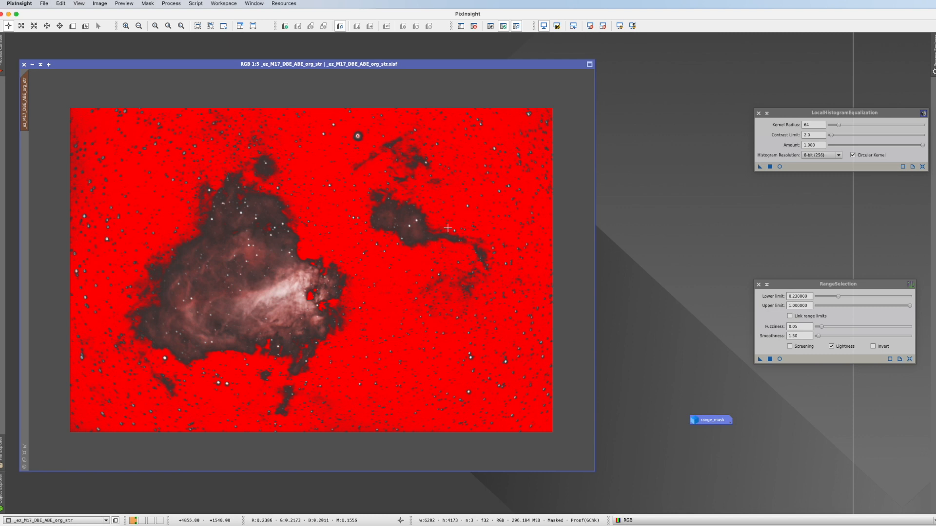
# Toggle the red mask overlay on the nebula image and leave it hidden with the mask still active
pyautogui.click(518, 28)
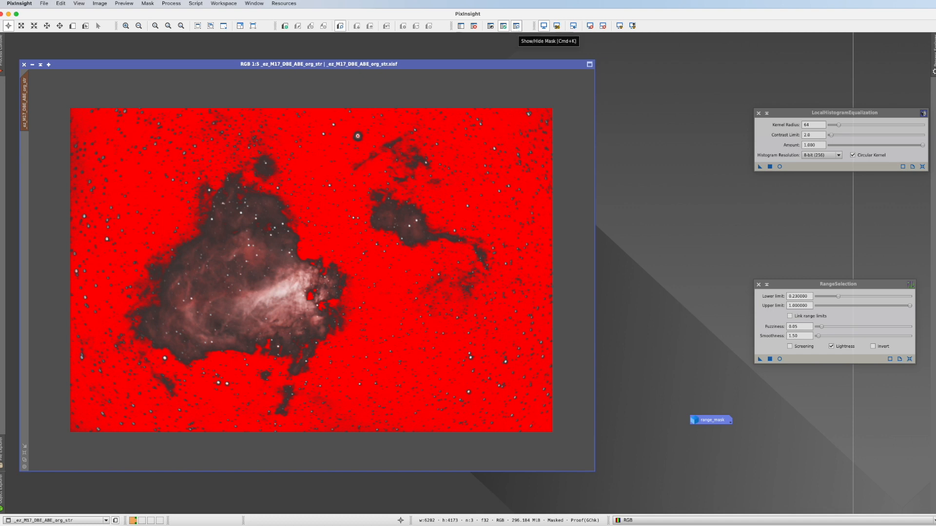
pyautogui.click(518, 29)
pyautogui.click(518, 28)
pyautogui.click(518, 28)
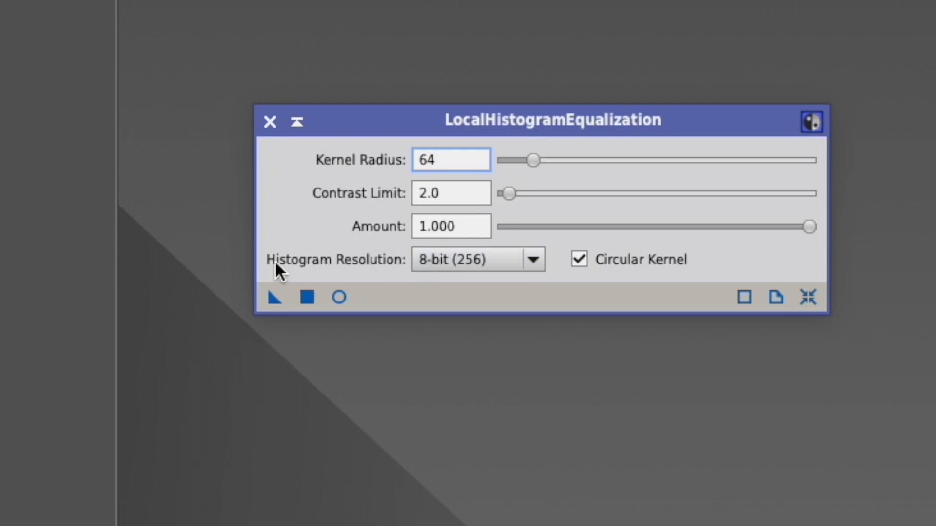
# Try a LocalHistogramEqualization amount of 0.200 and return it to 1.000
pyautogui.moveTo(273, 259)
pyautogui.moveTo(316, 159)
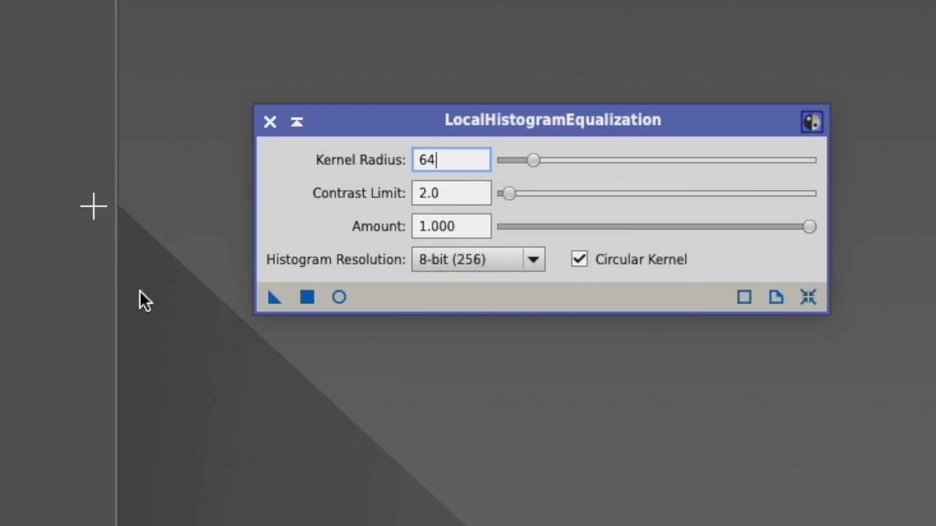
pyautogui.moveTo(322, 200)
pyautogui.moveTo(364, 197)
pyautogui.moveTo(321, 232)
pyautogui.moveTo(809, 226); pyautogui.dragTo(567, 229)
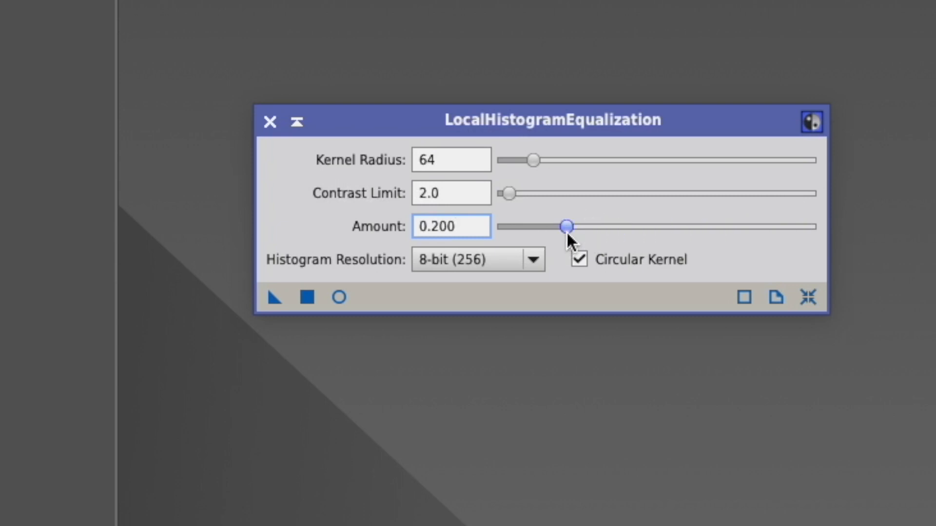
pyautogui.moveTo(567, 231); pyautogui.dragTo(867, 253)
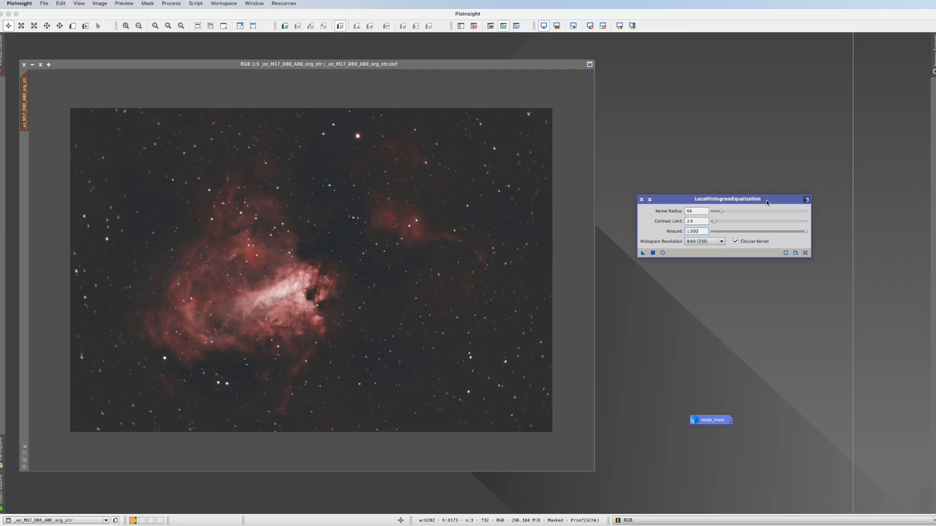
# Compare the real-time LocalHistogramEqualization preview with the original image and set the kernel radius to 140
pyautogui.click(662, 252)
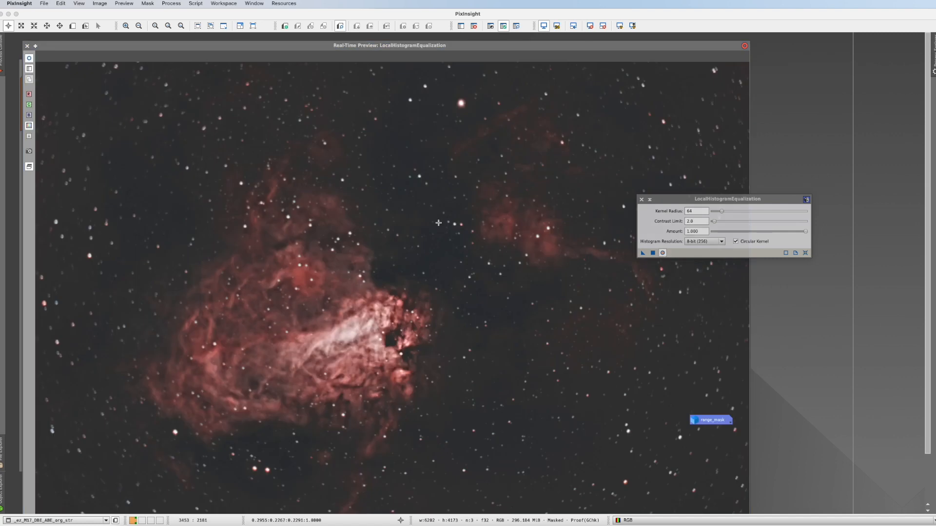
pyautogui.click(662, 253)
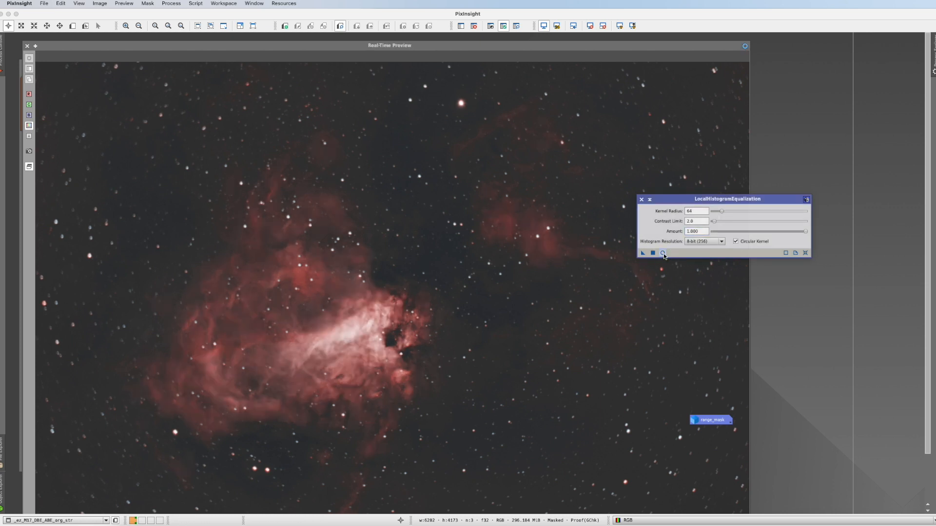
pyautogui.click(662, 253)
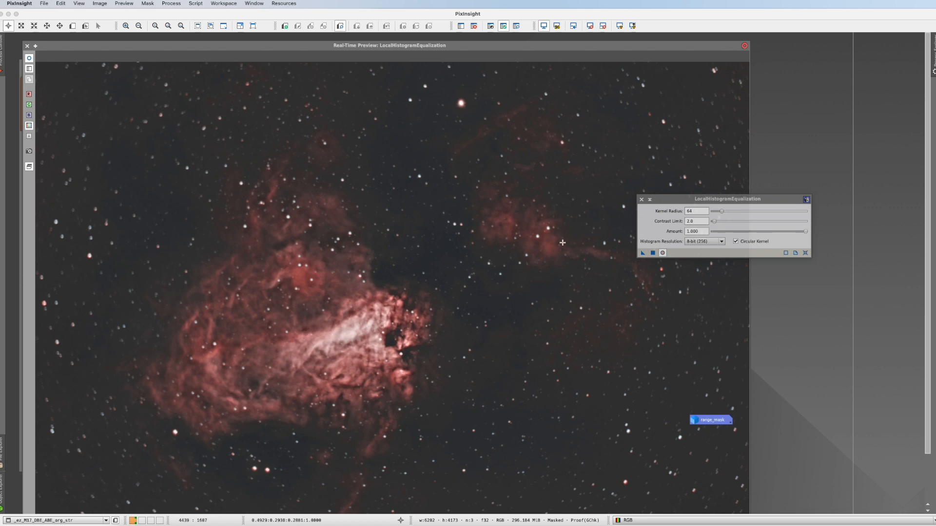
pyautogui.moveTo(721, 211); pyautogui.dragTo(736, 212)
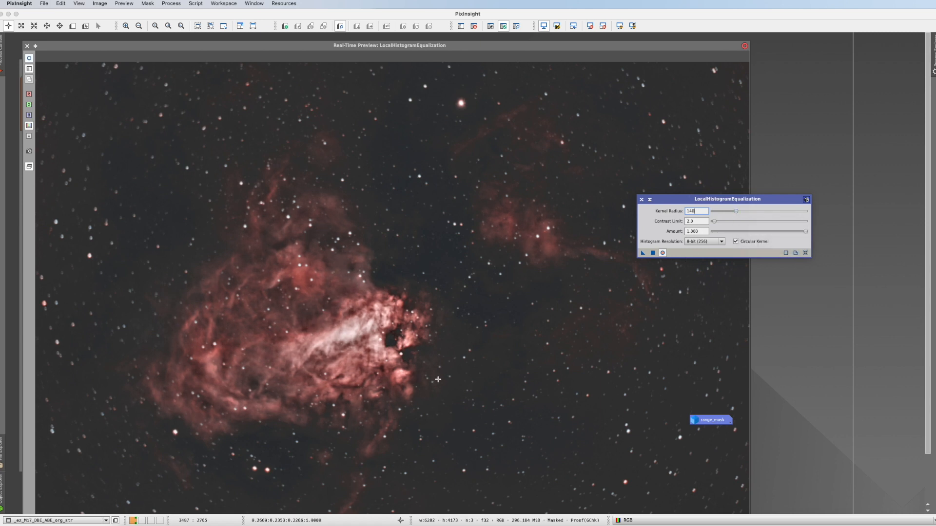
pyautogui.click(662, 253)
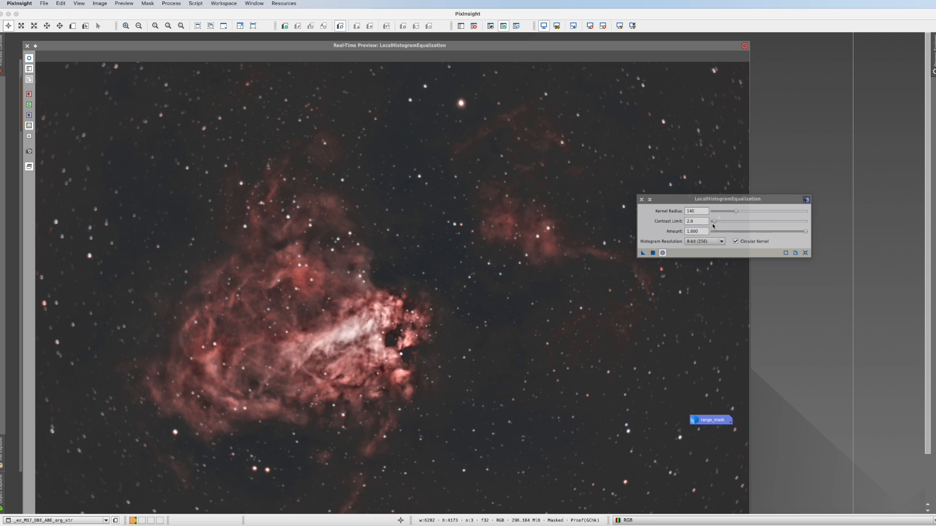
# Try the maximum contrast limit of 64 in the real-time preview and return it to 2.0
pyautogui.moveTo(714, 222); pyautogui.dragTo(808, 228)
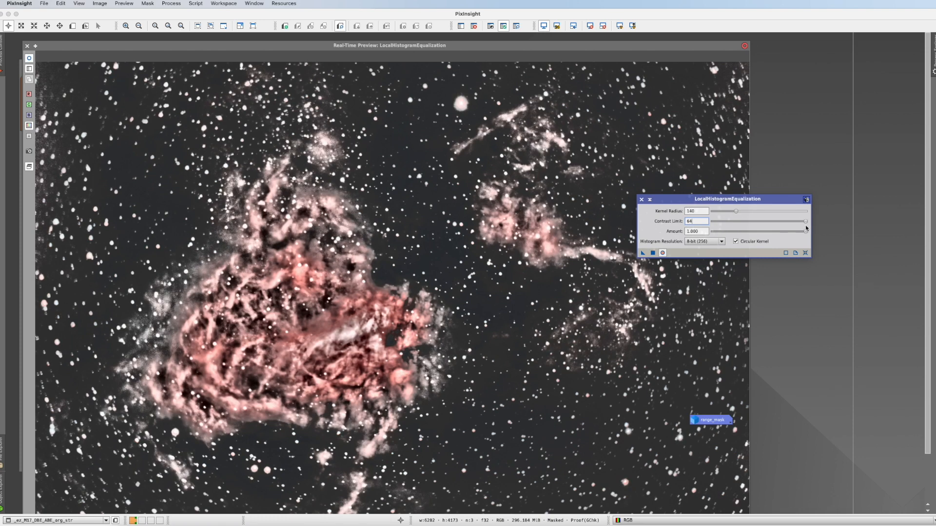
pyautogui.moveTo(806, 222); pyautogui.dragTo(714, 222)
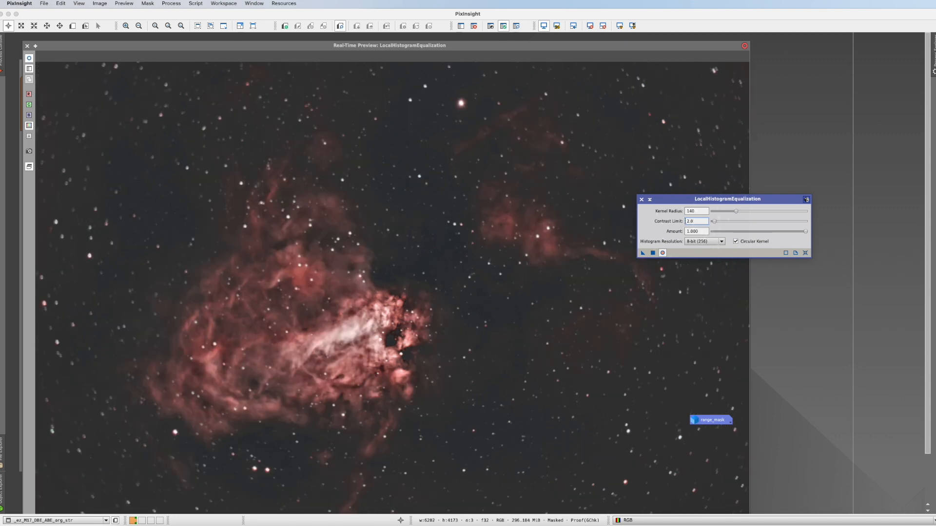
pyautogui.moveTo(714, 222); pyautogui.dragTo(713, 223)
pyautogui.click(713, 223)
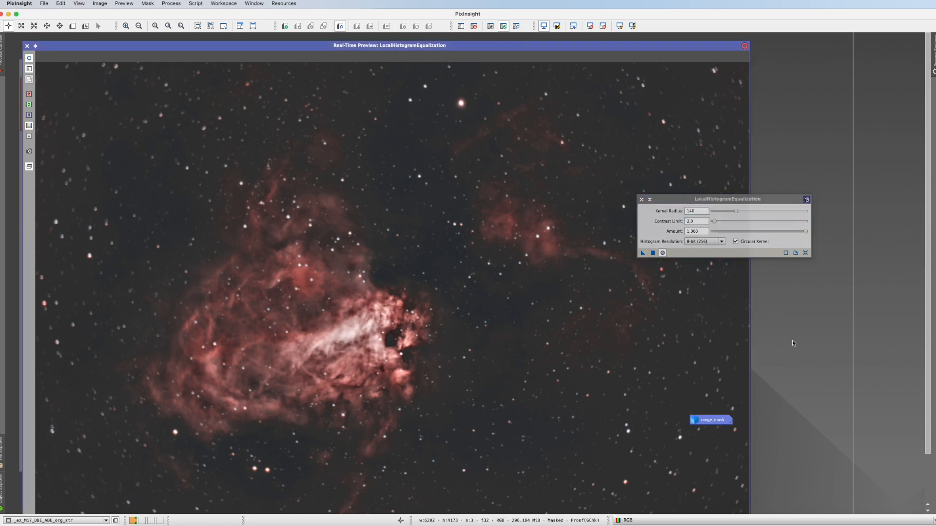
# Try a contrast limit of 1.5 and compare the real-time preview with the original image
pyautogui.click(696, 222)
pyautogui.write('1.5')
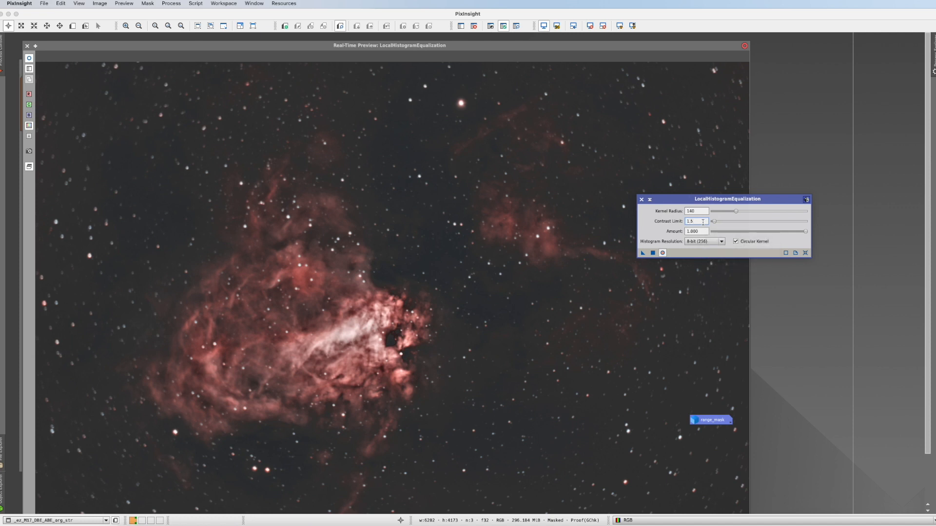
pyautogui.press('Return')
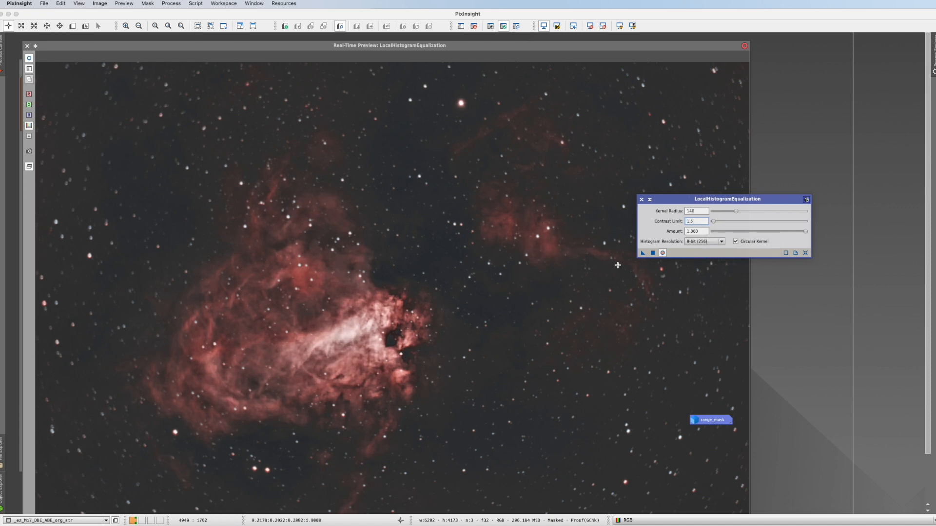
pyautogui.click(661, 253)
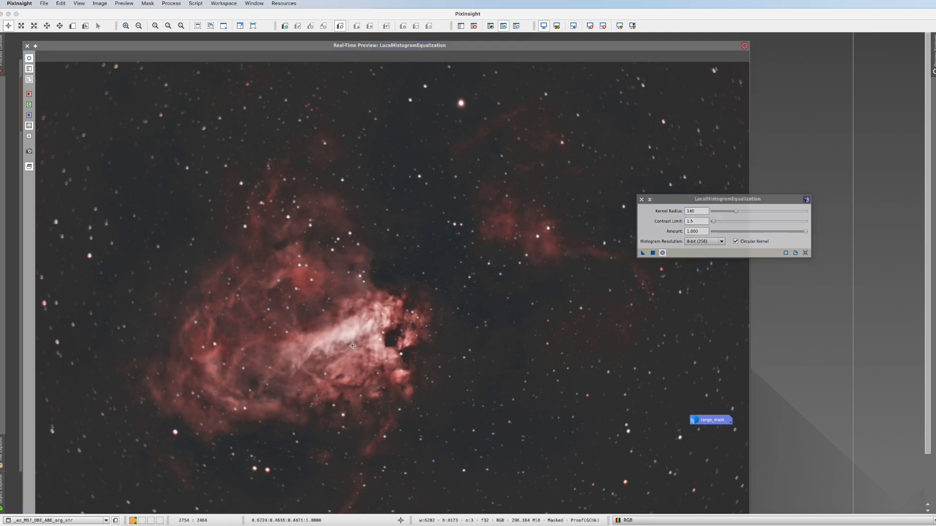
# Try a contrast limit of 1.2 and compare its real-time preview with the original image
pyautogui.click(698, 222)
pyautogui.press('BackSpace')
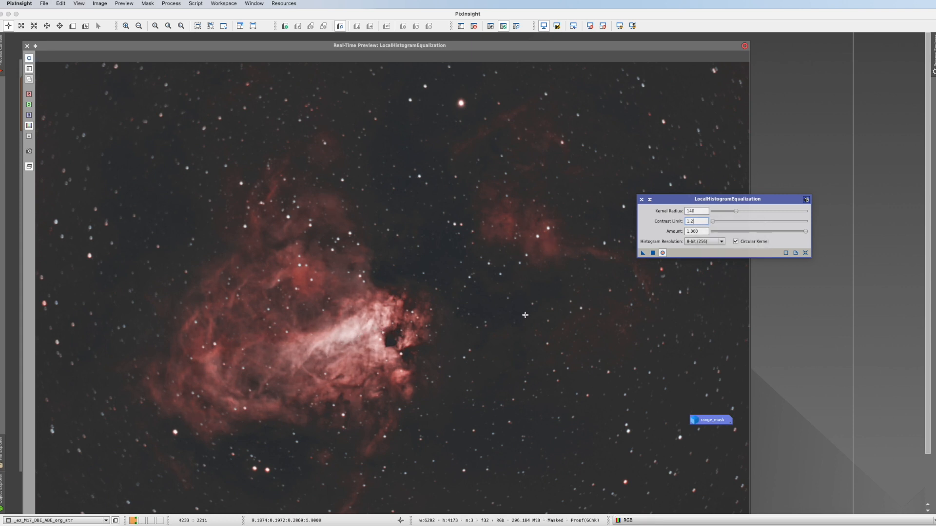
pyautogui.click(663, 253)
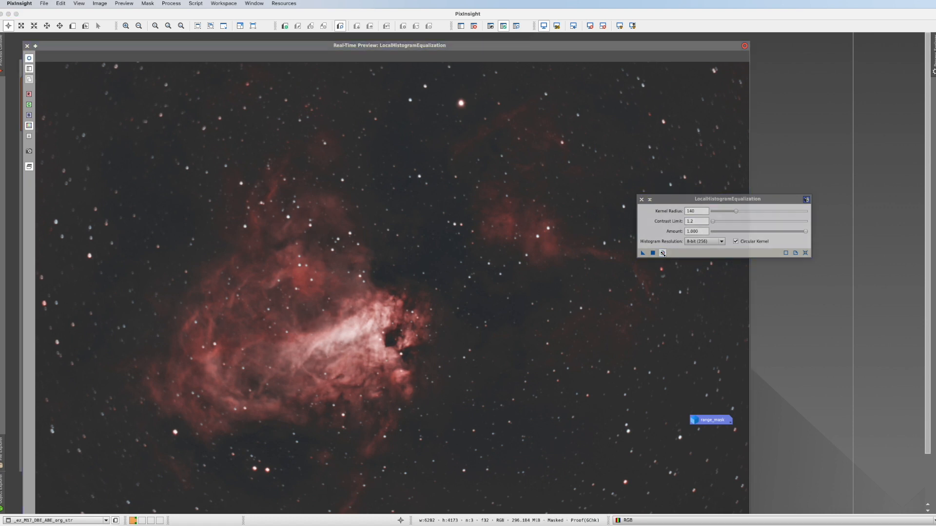
# Set the contrast limit to 1.3 and compare the real-time preview with the original image
pyautogui.click(695, 221)
pyautogui.click(695, 222)
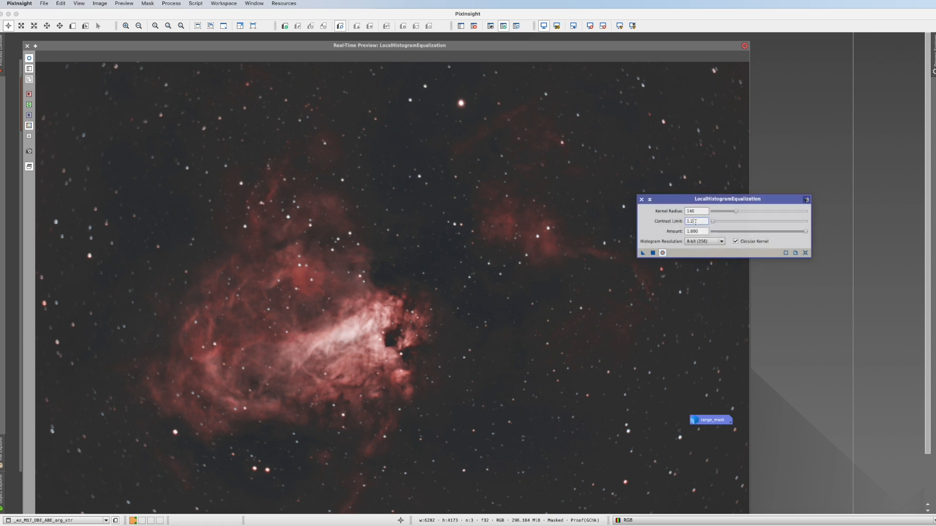
pyautogui.write('1.3')
pyautogui.click(663, 253)
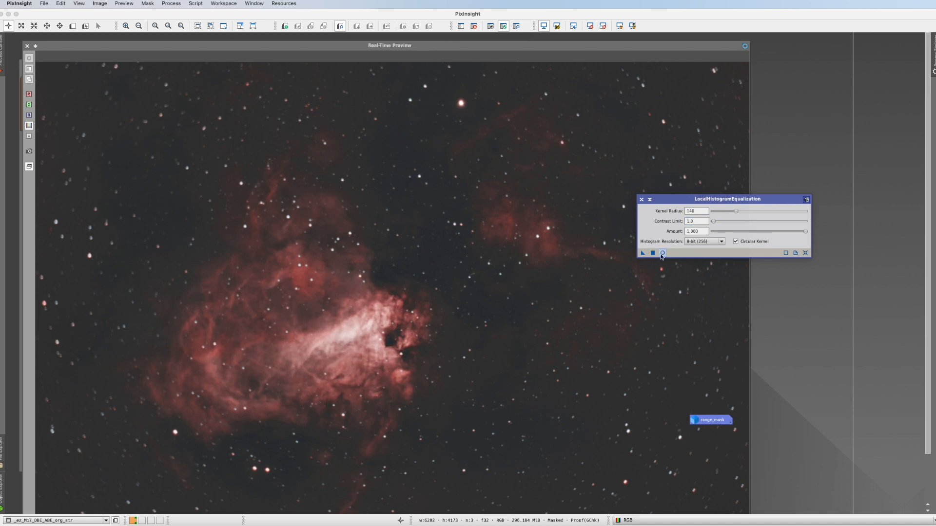
pyautogui.click(662, 253)
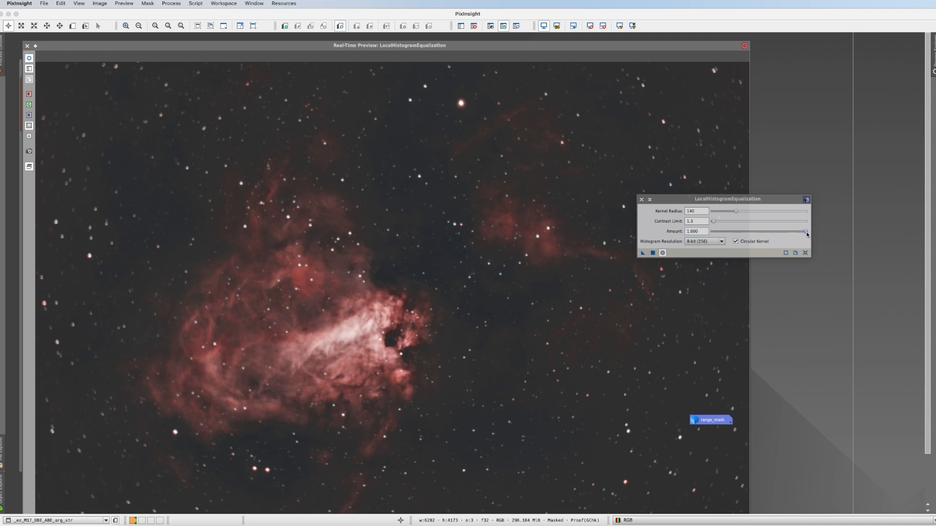
# Reduce the equalization amount to 0.550 and compare the real-time preview with the original image
pyautogui.moveTo(805, 232)
pyautogui.moveTo(806, 231); pyautogui.dragTo(764, 232)
pyautogui.click(662, 253)
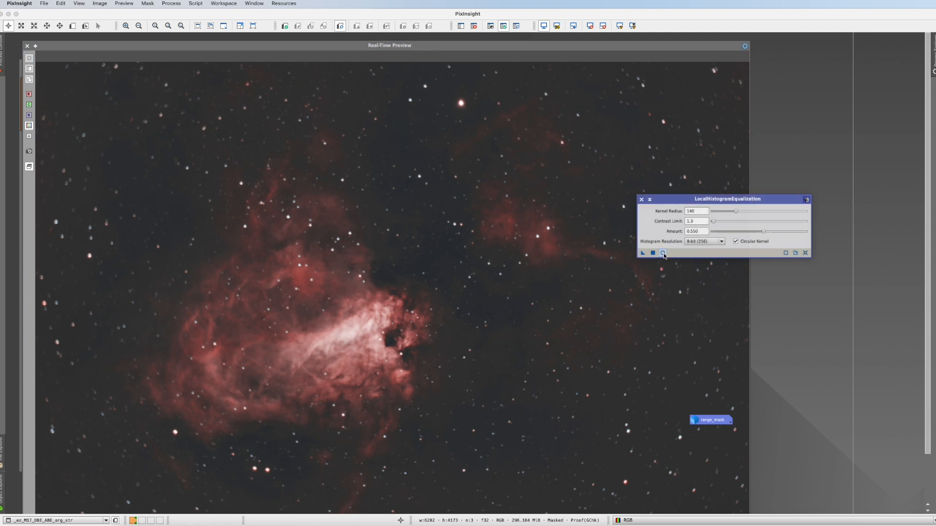
pyautogui.click(662, 253)
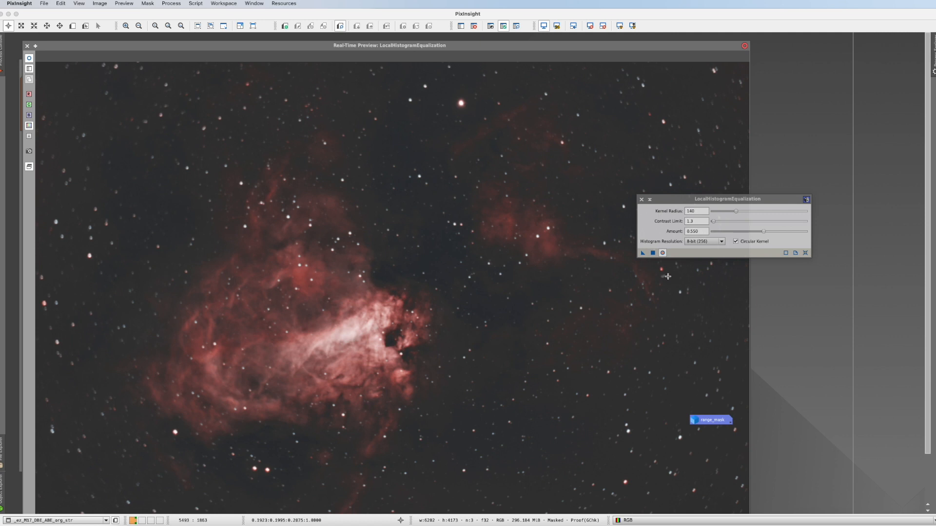
# Apply LocalHistogramEqualization to the masked nebula image and inspect the processed nebula up close
pyautogui.click(653, 253)
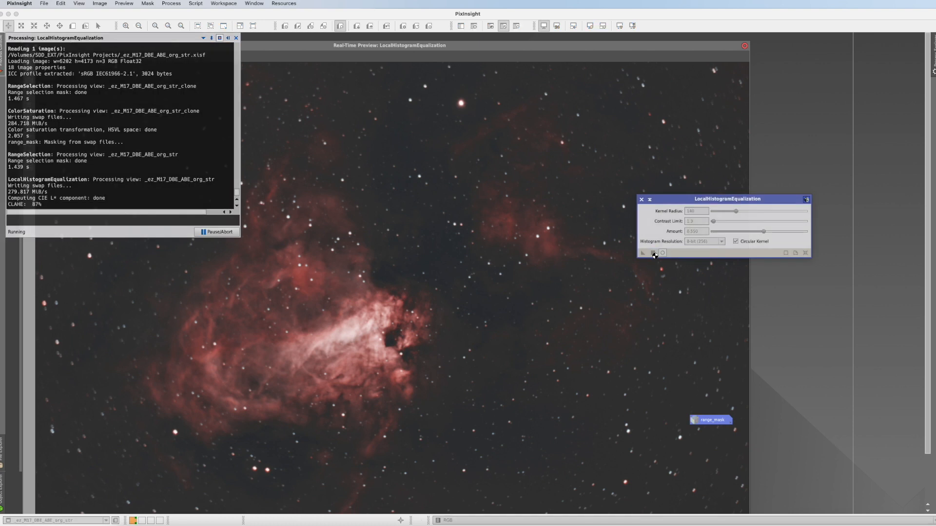
pyautogui.click(662, 253)
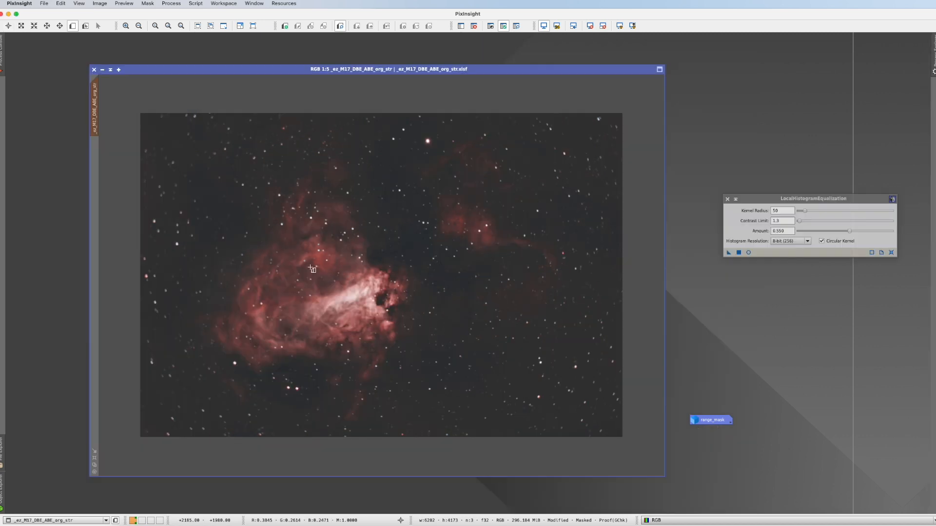
pyautogui.scroll(2, 312, 271)
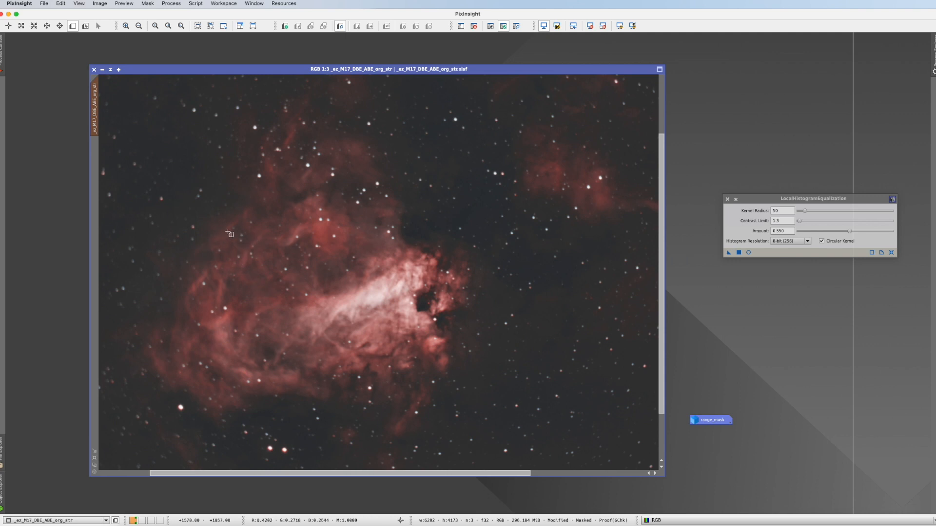
# Create a preview region around the faint nebula filaments at the upper-left of the M17 nebula and show it in the real-time preview
pyautogui.moveTo(223, 223); pyautogui.dragTo(273, 284)
pyautogui.click(94, 150)
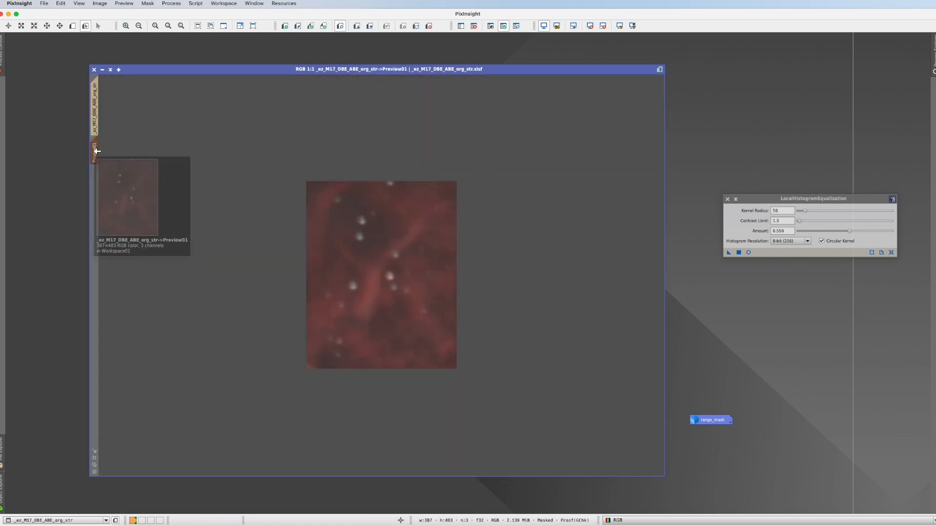
pyautogui.click(746, 253)
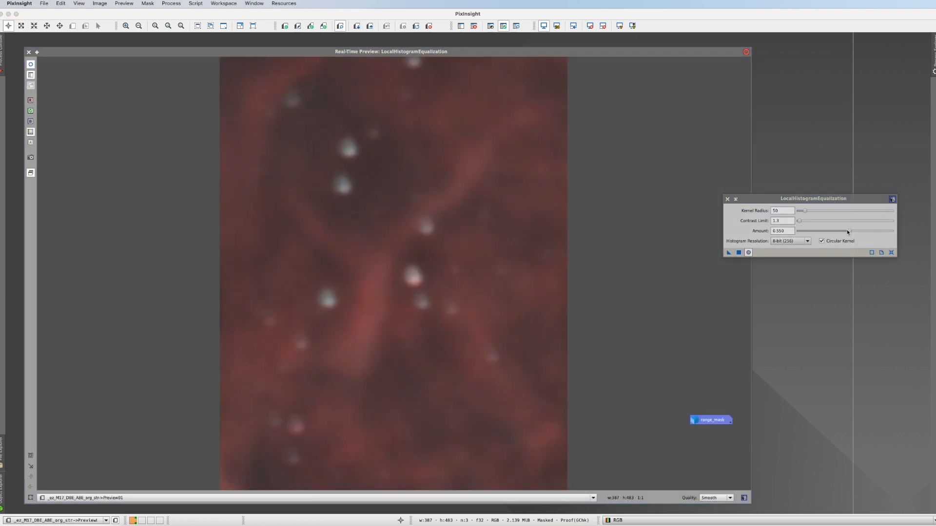
# Reset the LocalHistogramEqualization settings, try kernel radii of 16 and 56, and compare the real-time preview with the original
pyautogui.click(891, 252)
pyautogui.moveTo(807, 210)
pyautogui.mouseDown()
pyautogui.moveTo(824, 213)
pyautogui.moveTo(797, 213)
pyautogui.mouseUp()
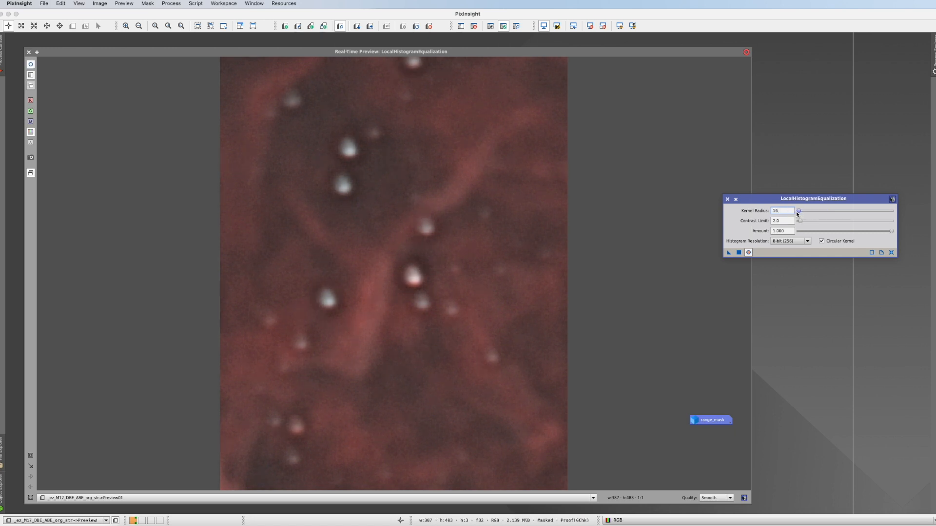
pyautogui.moveTo(798, 214); pyautogui.dragTo(805, 213)
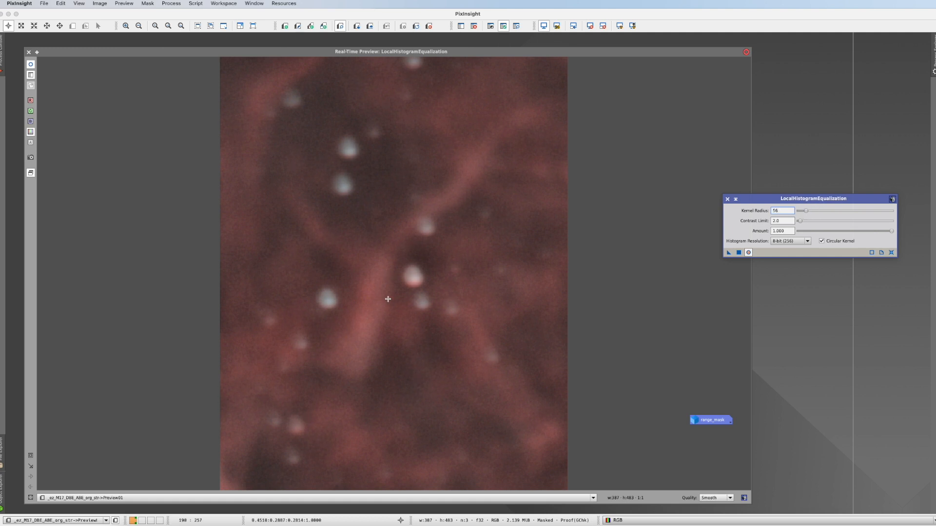
pyautogui.click(749, 254)
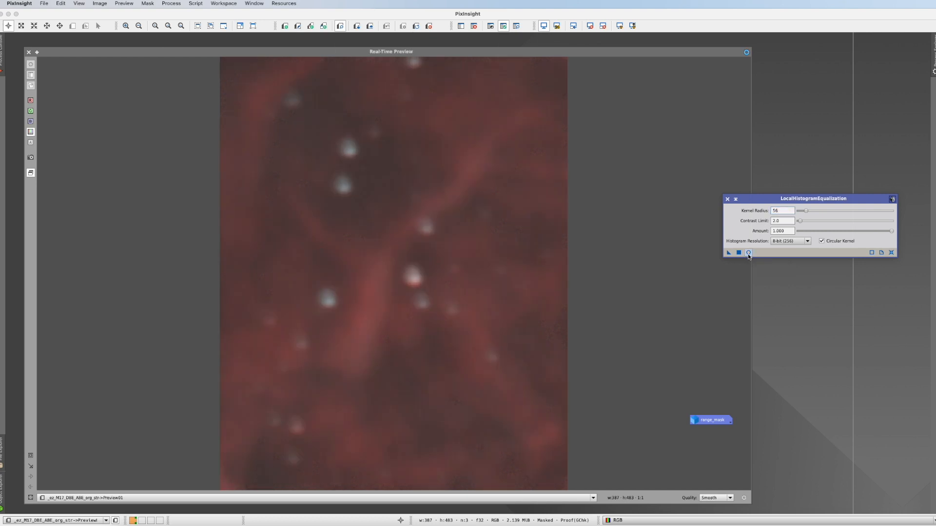
pyautogui.click(748, 254)
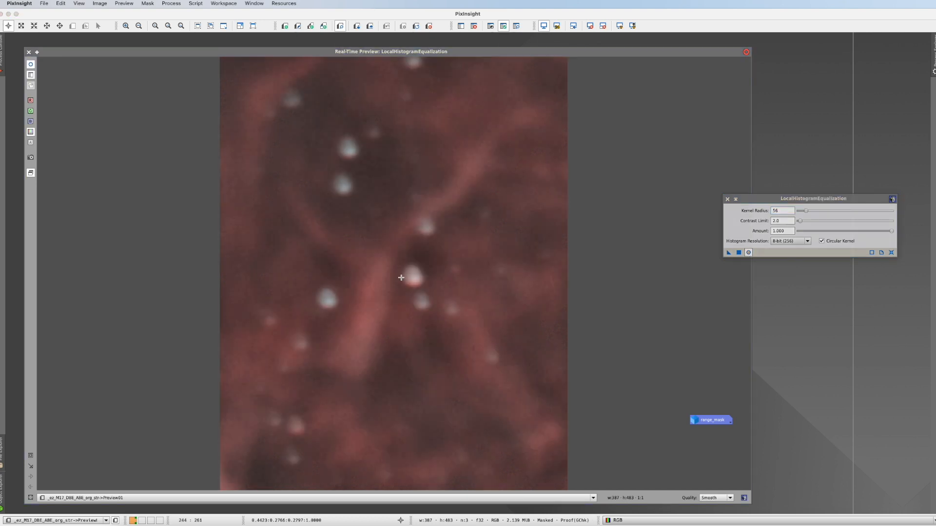
# Set the contrast limit to 1.5 for the second equalization pass
pyautogui.click(782, 221)
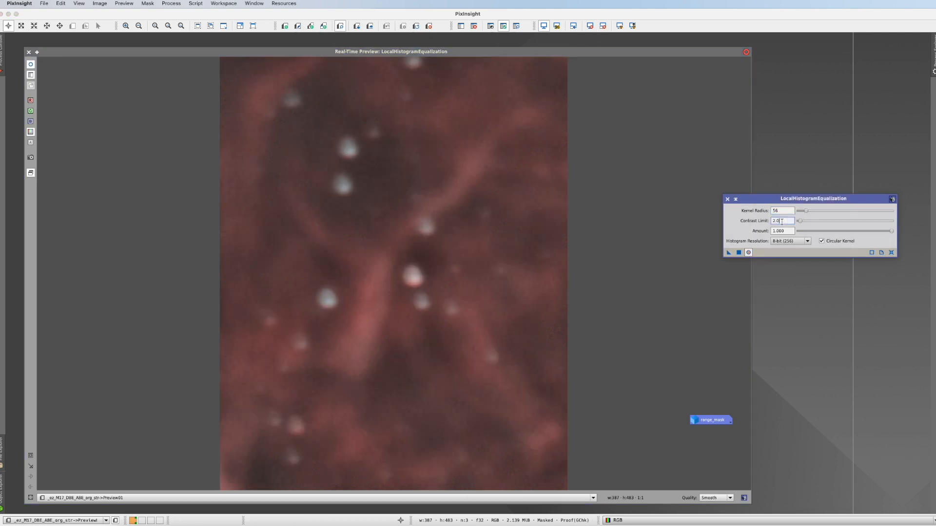
pyautogui.press('BackSpace')
pyautogui.write('5')
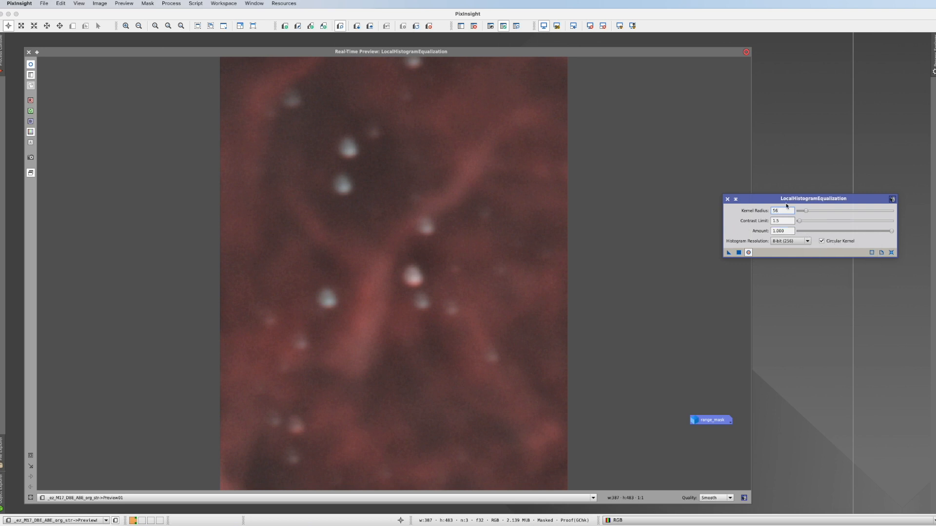
# Adjust the kernel radius to 66 and compare the real-time preview of the filament region with the original
pyautogui.moveTo(805, 211); pyautogui.dragTo(801, 211)
pyautogui.click(802, 211)
pyautogui.moveTo(803, 210); pyautogui.dragTo(806, 210)
pyautogui.click(748, 253)
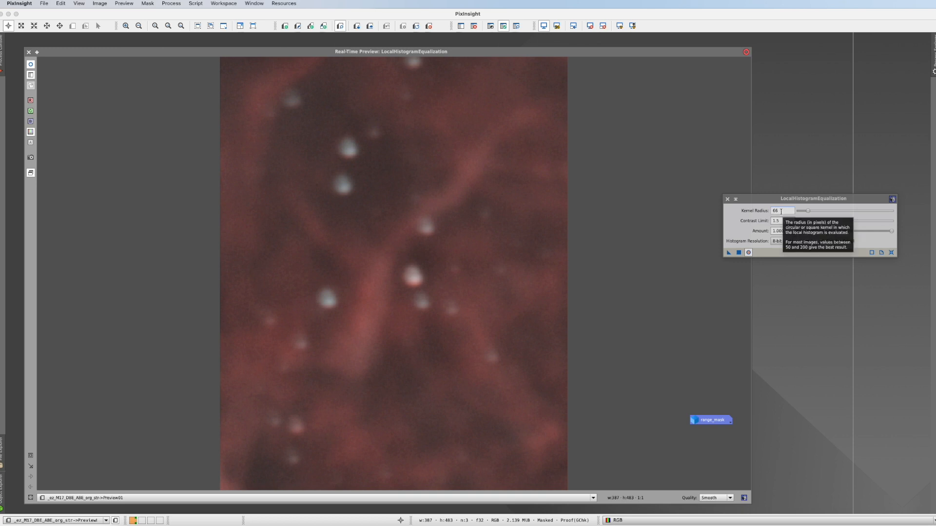
pyautogui.click(748, 252)
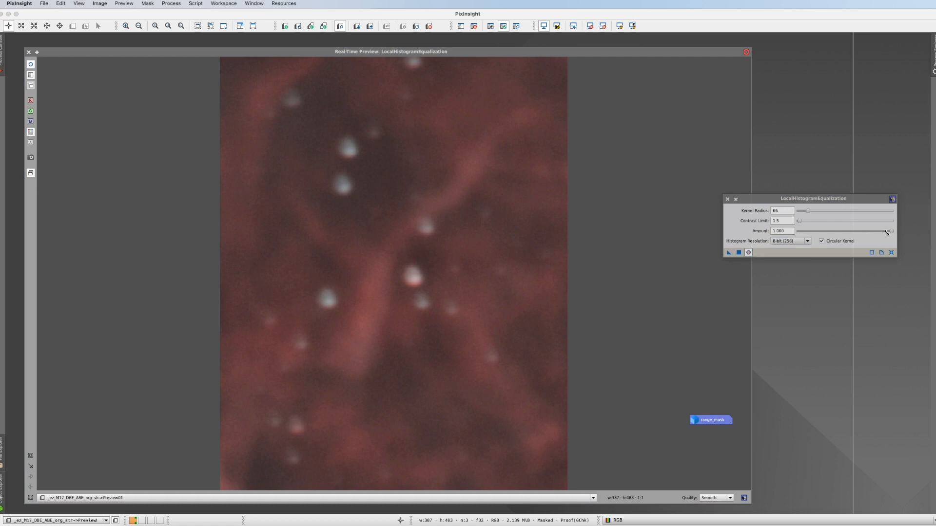
# Reduce the equalization amount to 0.578 and compare the filament region's real-time preview with the original
pyautogui.moveTo(892, 232); pyautogui.dragTo(851, 230)
pyautogui.click(749, 253)
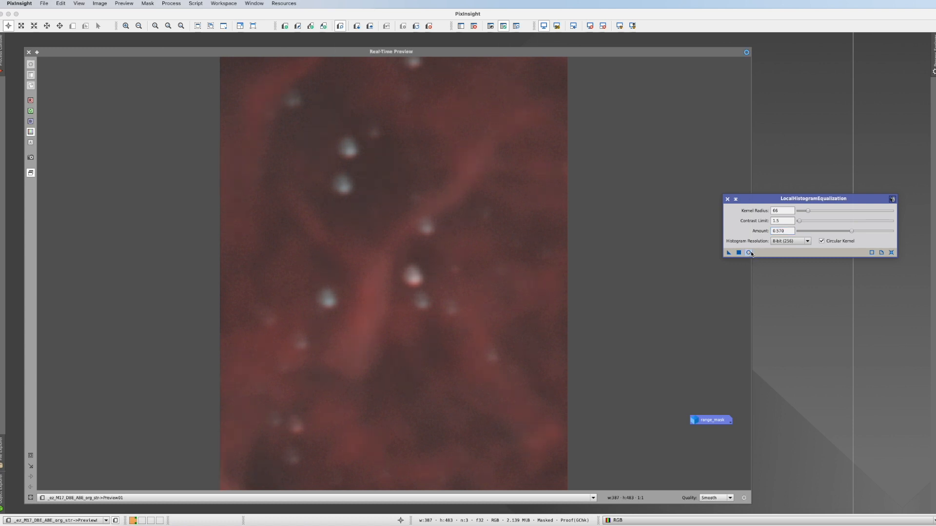
pyautogui.click(749, 252)
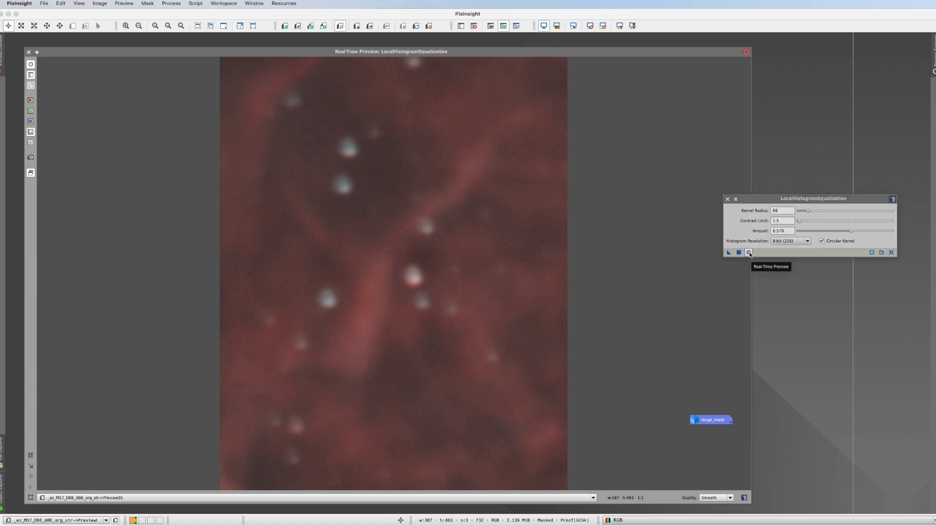
# Close the real-time preview and apply the second LocalHistogramEqualization pass to the full masked nebula image
pyautogui.click(749, 253)
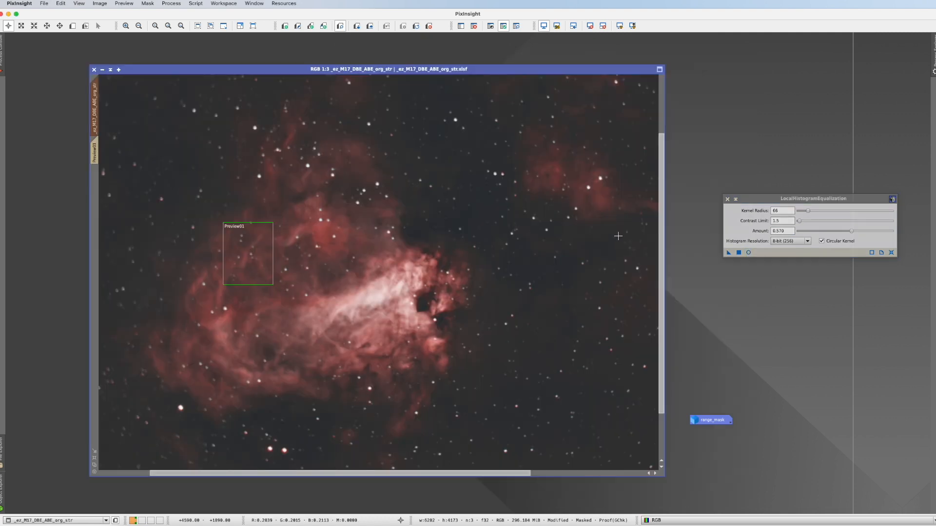
pyautogui.click(738, 253)
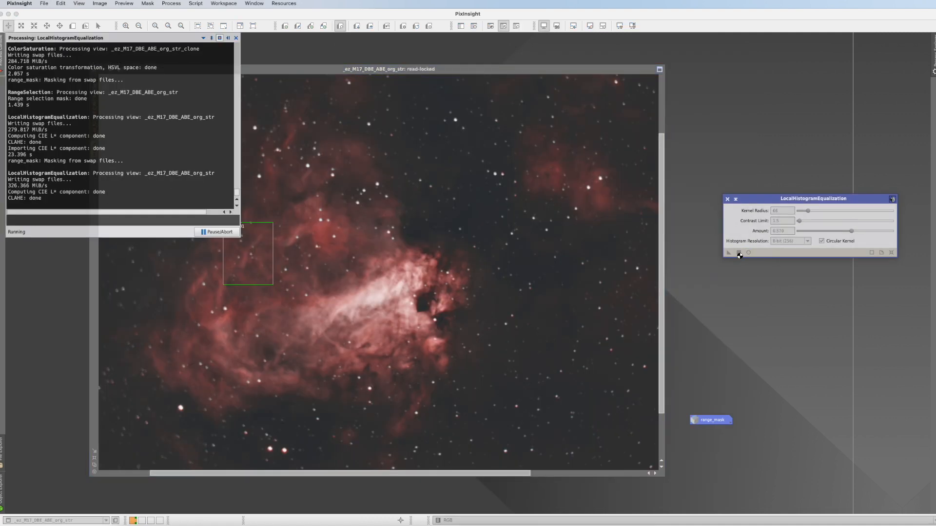